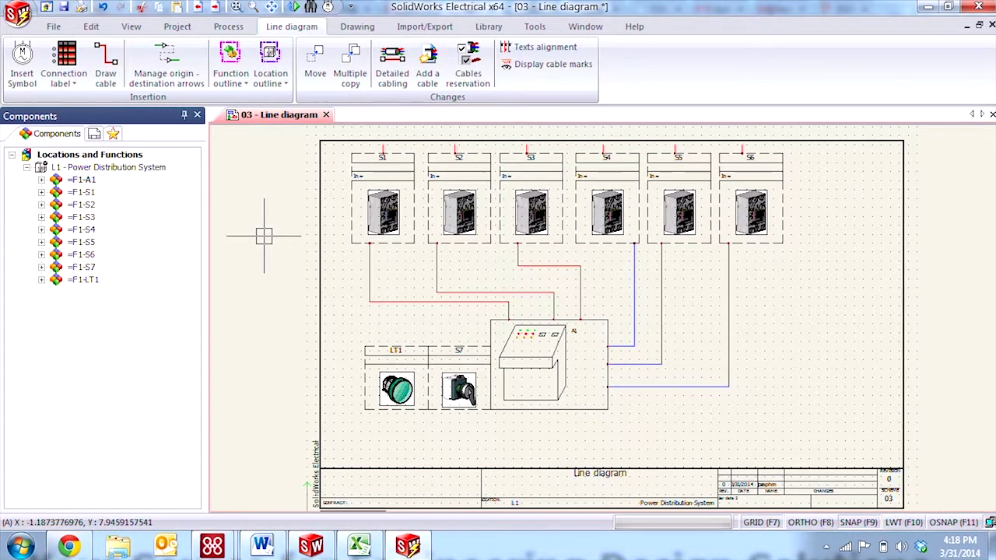
- Draw a rectangular location outline enclosing breakers S1 through S6
middle_click_drag(869, 353, 851, 360)
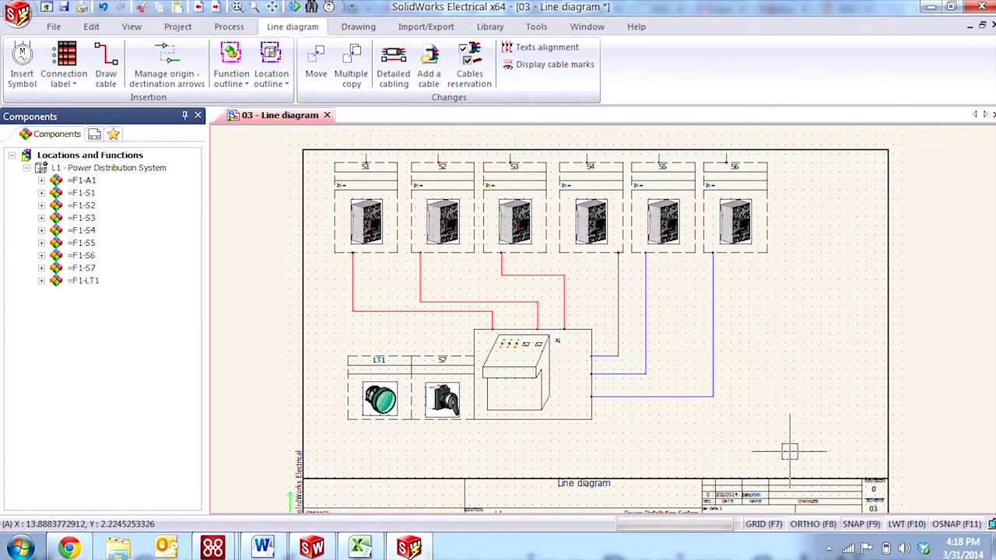
middle_click_drag(782, 439, 776, 427)
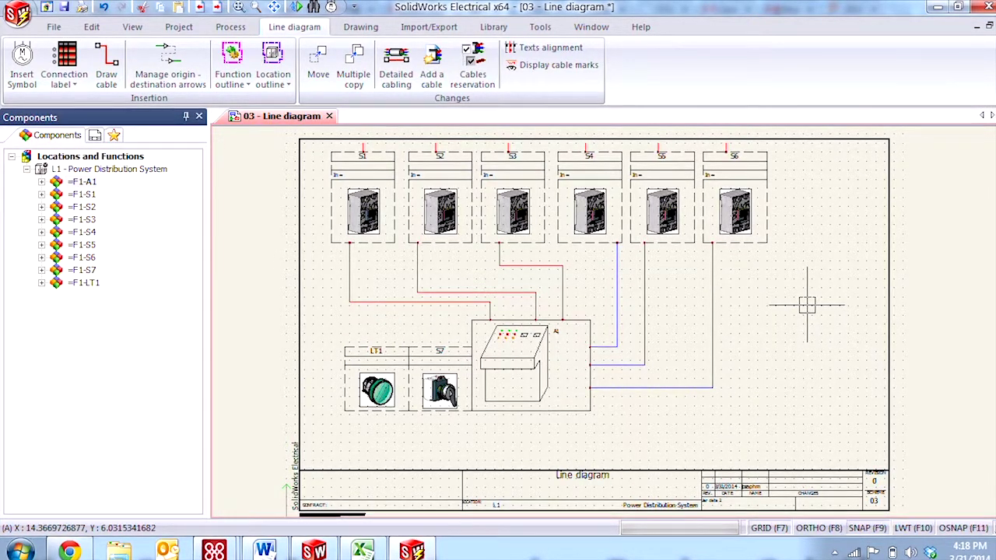
middle_click_drag(795, 296, 782, 312)
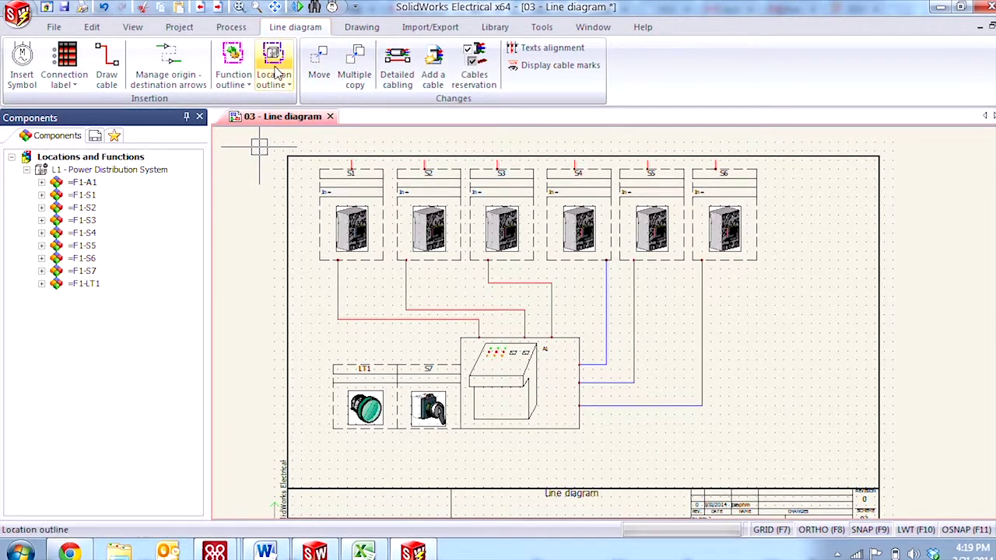
left_click(275, 74)
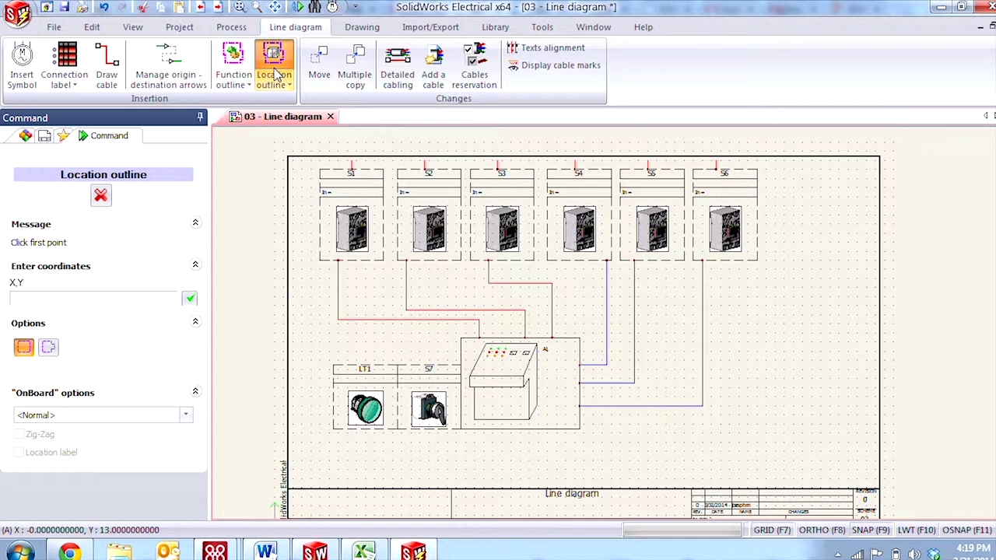
left_click(26, 352)
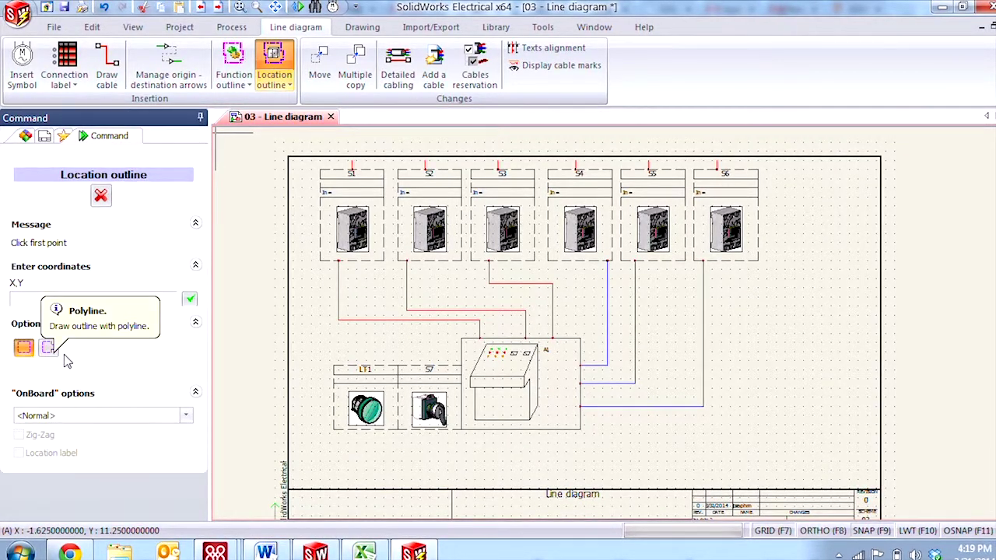
left_click(307, 163)
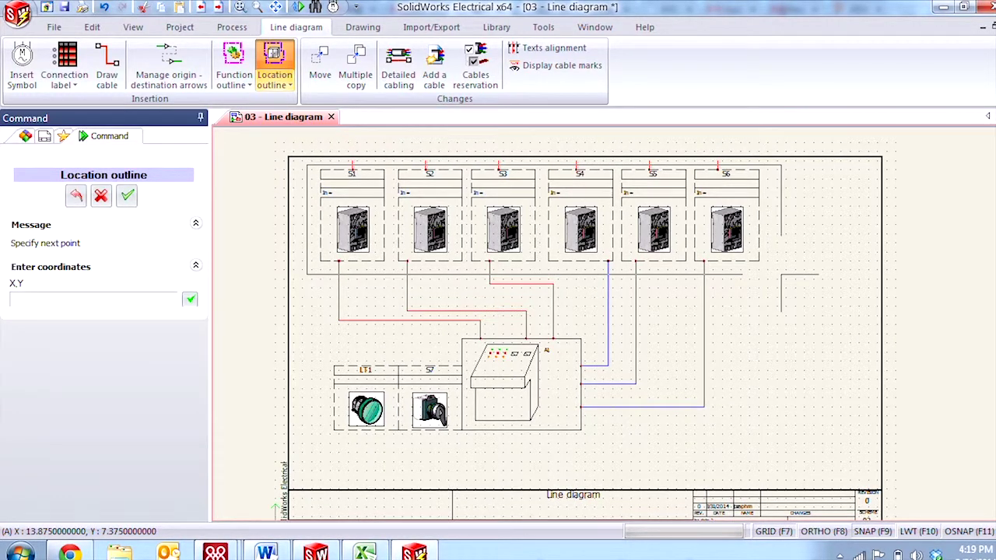
left_click(782, 272)
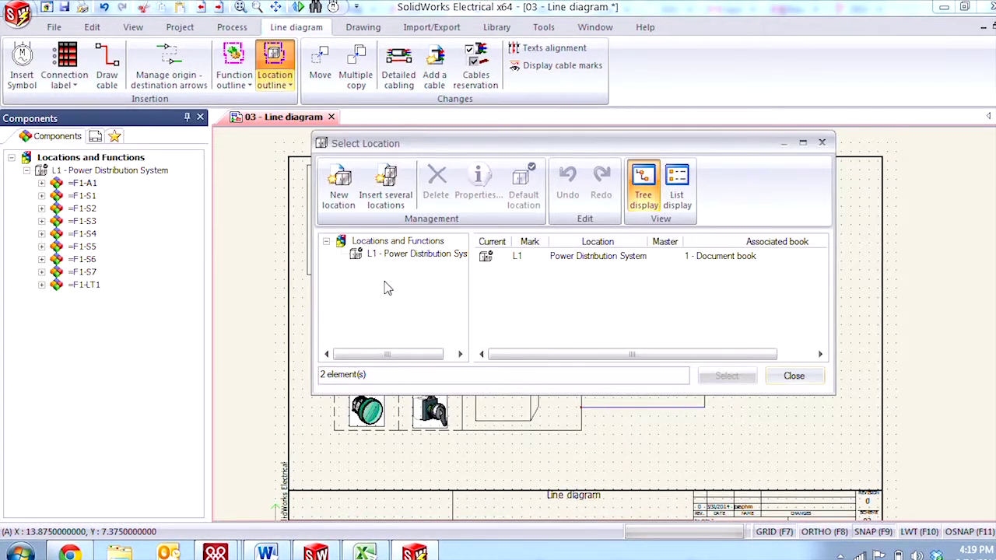
- Create a new 'Circuit Breaker Cabinet' location under L1 Power Distribution System and assign it to the outline
left_click_drag(481, 149, 480, 134)
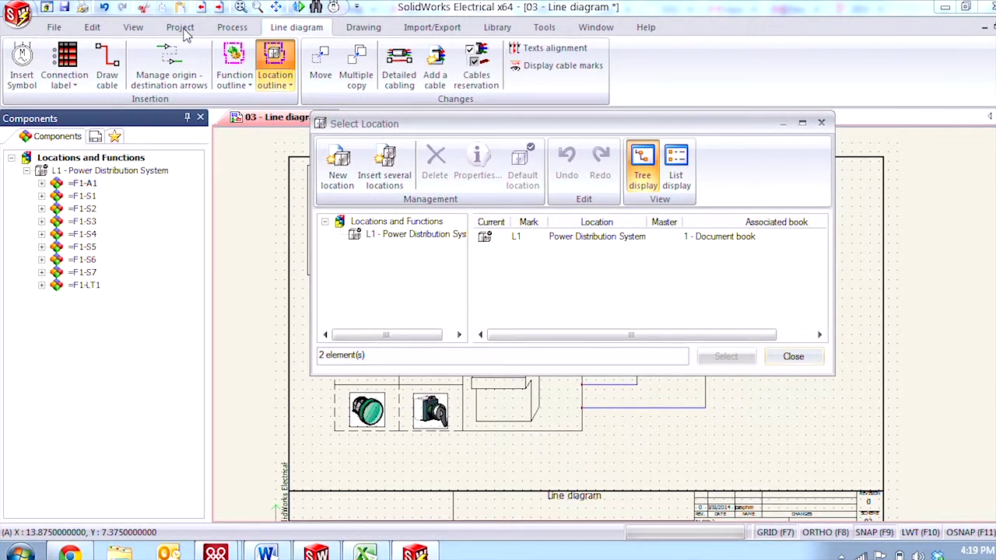
left_click(403, 235)
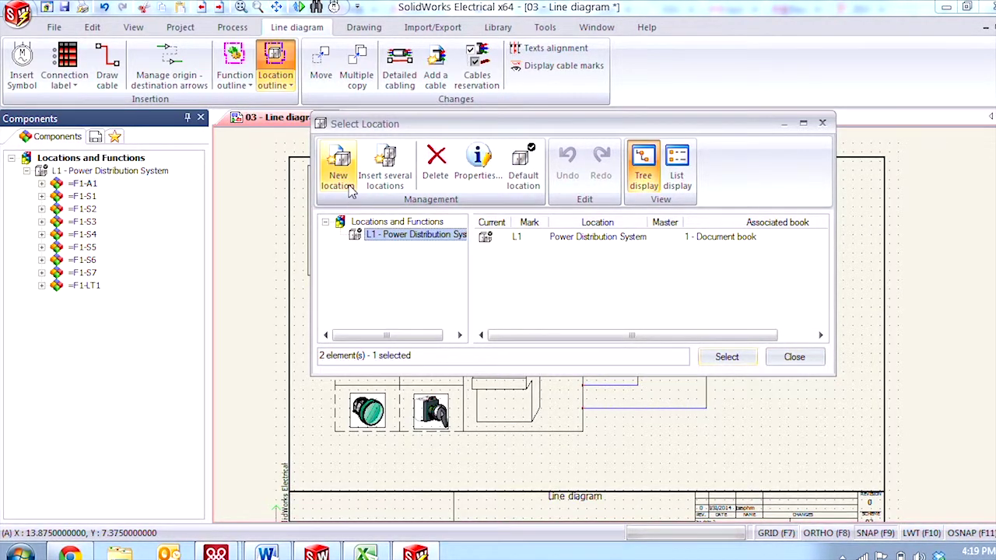
left_click(337, 165)
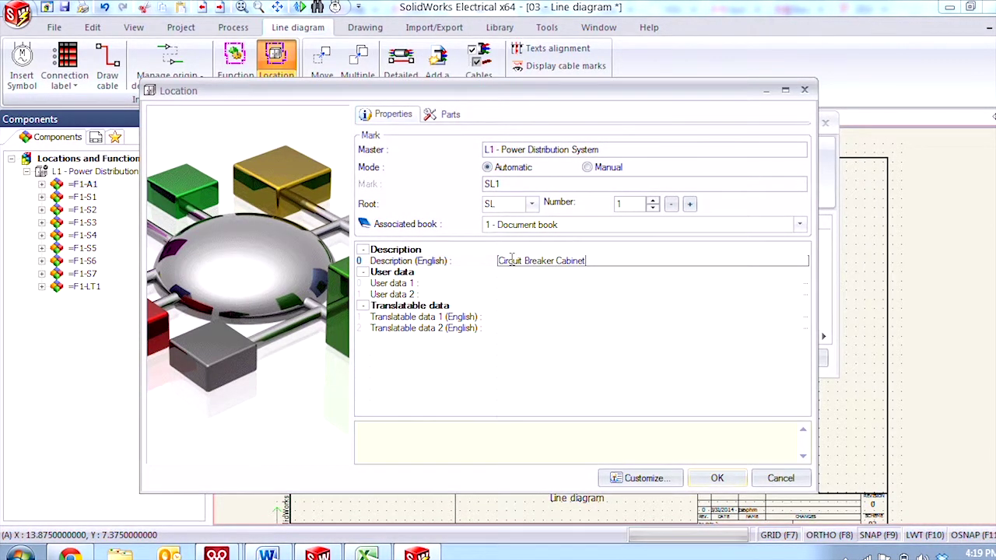
left_click(716, 478)
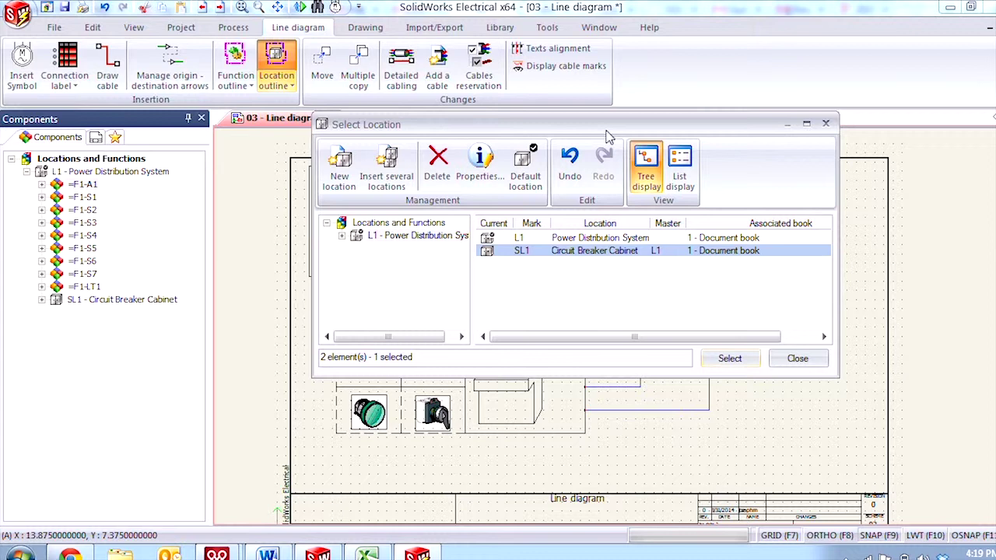
left_click(730, 359)
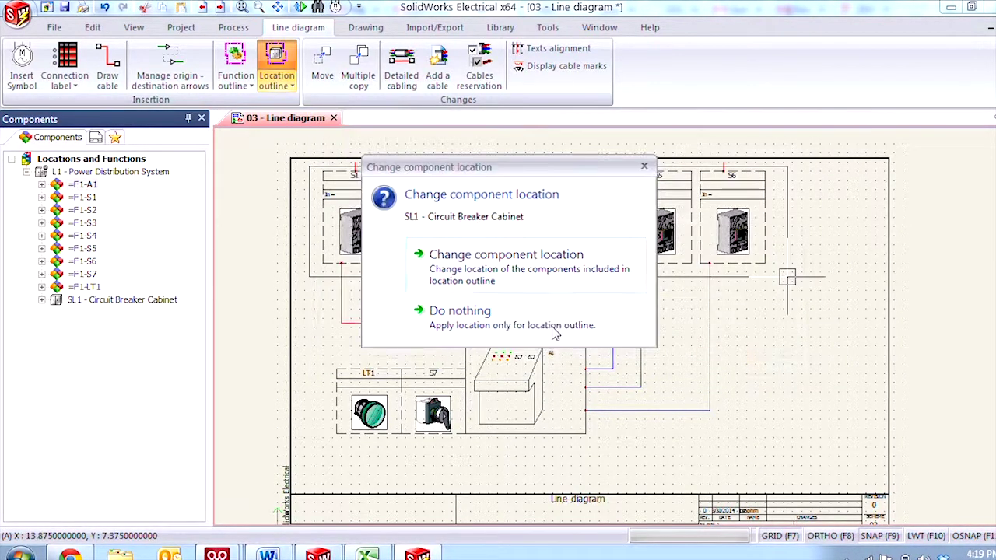
- Move the enclosed breakers S1–S6 into the Circuit Breaker Cabinet location
left_click(464, 285)
scroll(410, 184, "up", 2)
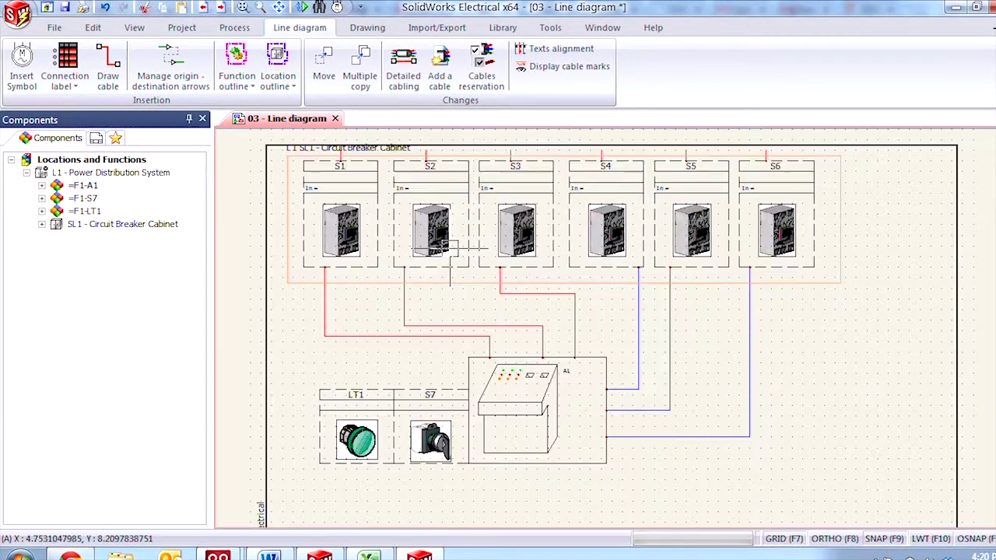
middle_click_drag(410, 184, 422, 265)
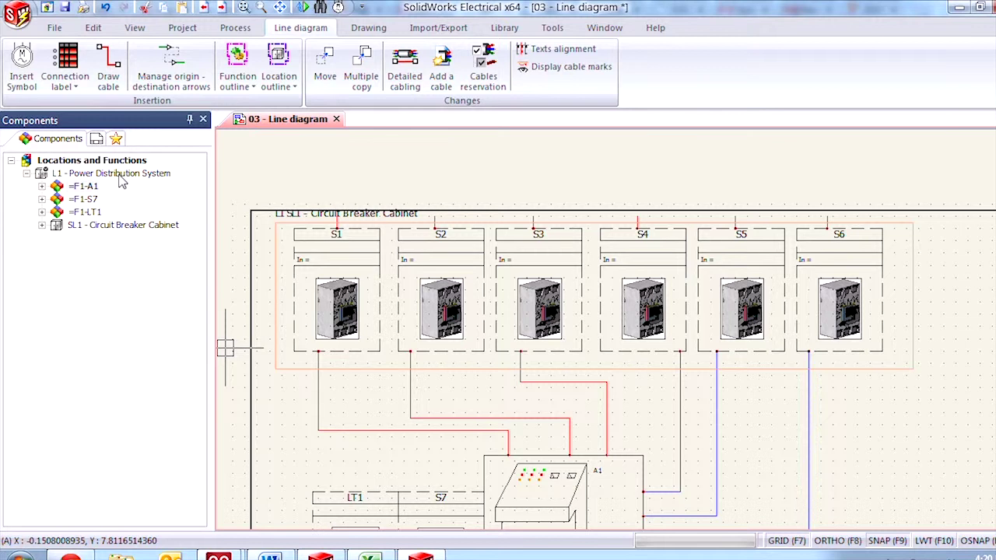
- Expand Circuit Breaker Cabinet in the tree to check =F1-S1's circuit-breaker part, then review the drawing
left_click(43, 225)
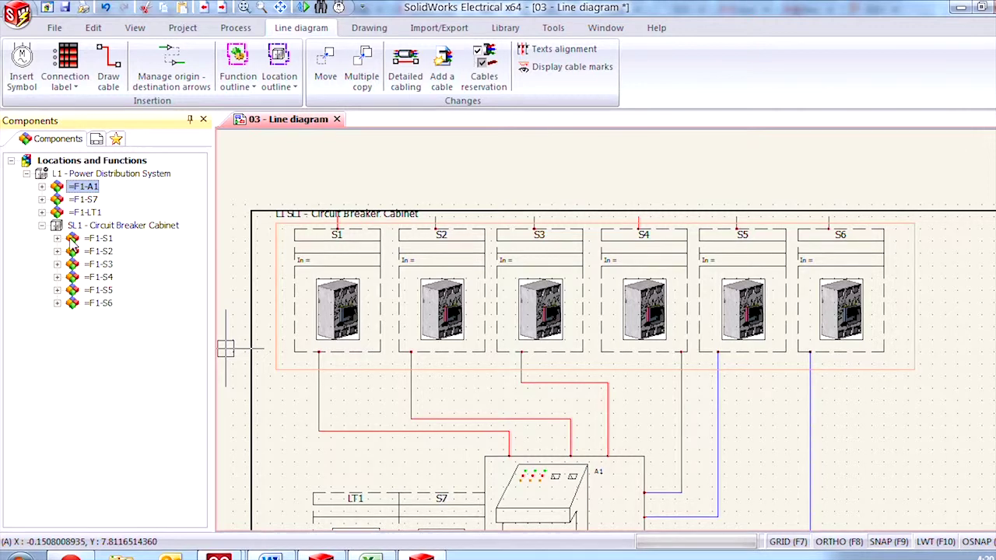
left_click(57, 238)
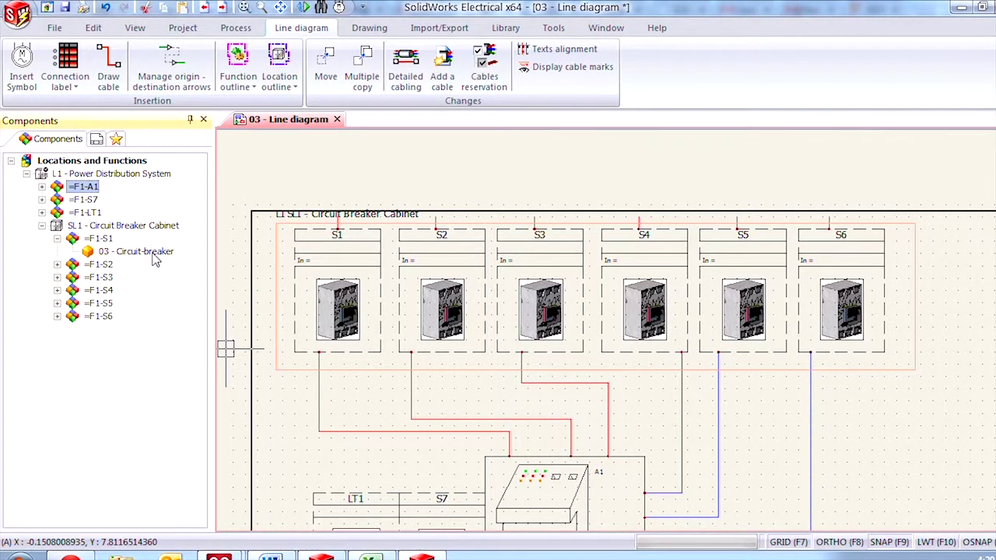
left_click(154, 257)
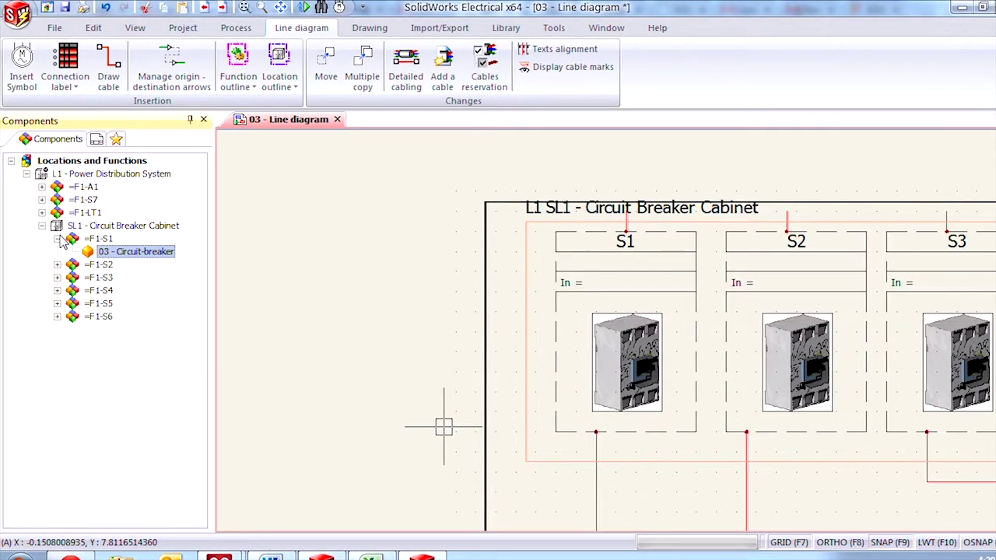
left_click(56, 238)
left_click(41, 225)
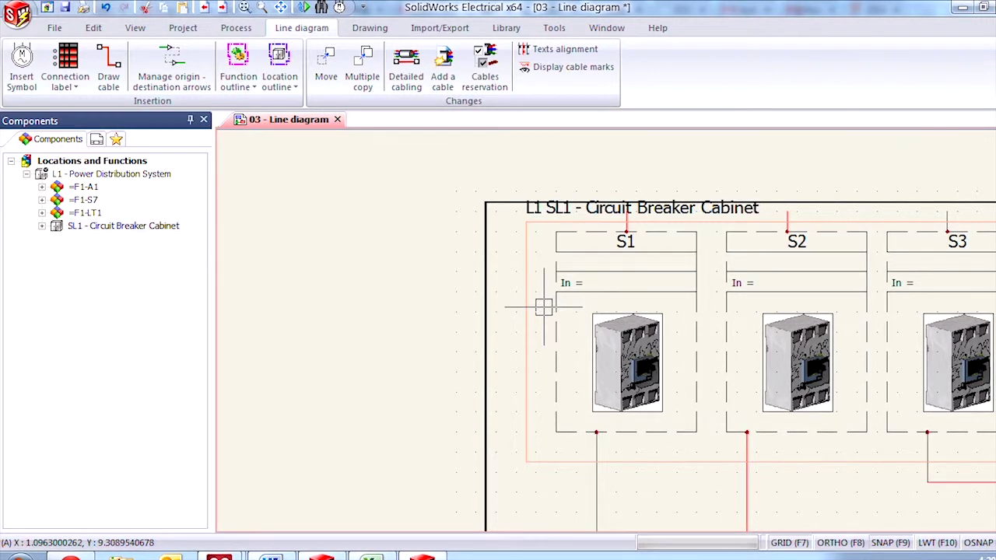
middle_click_drag(454, 311, 370, 273)
scroll(370, 273, "down", 3)
scroll(592, 374, "down", 1)
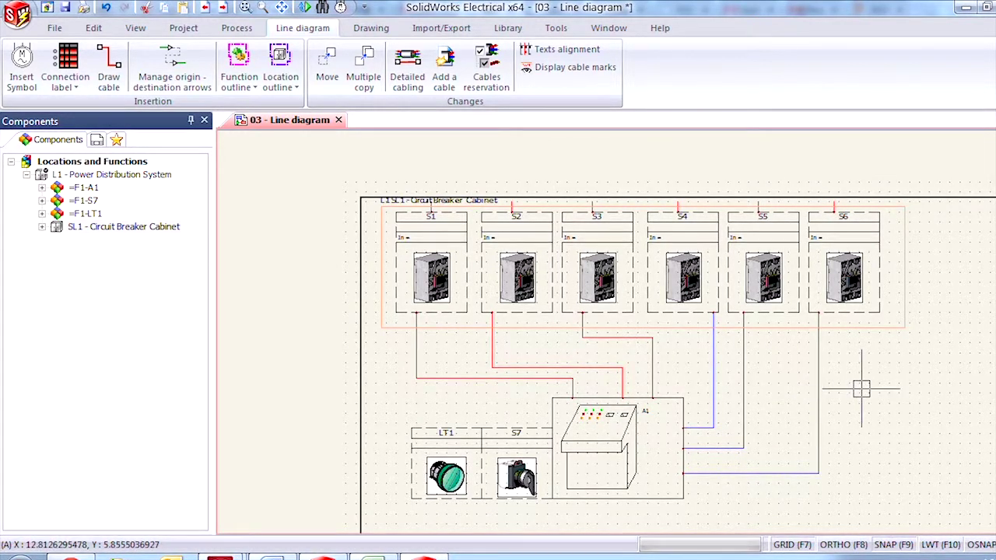
middle_click_drag(864, 398, 851, 349)
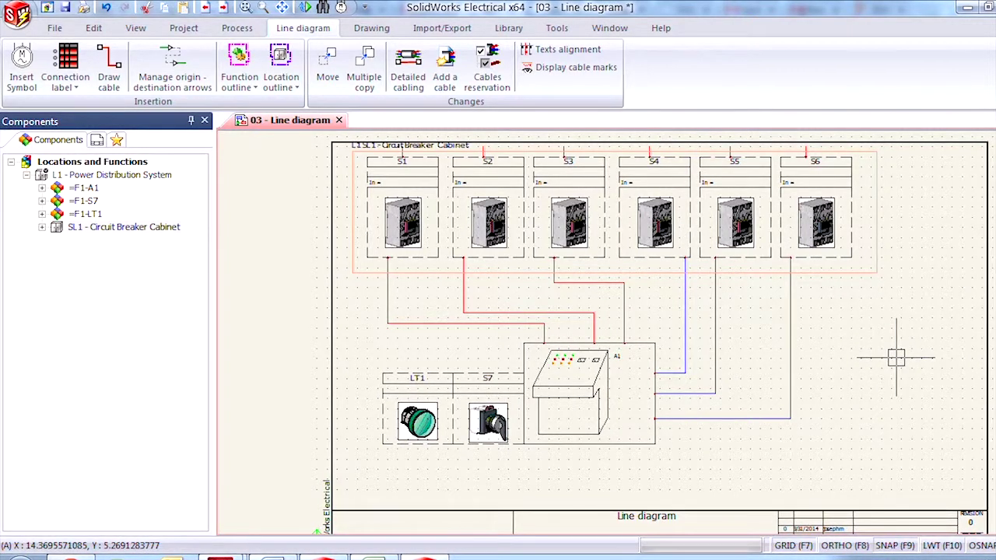
- Draw a function outline enclosing LT1, S7 and A1
left_click(242, 70)
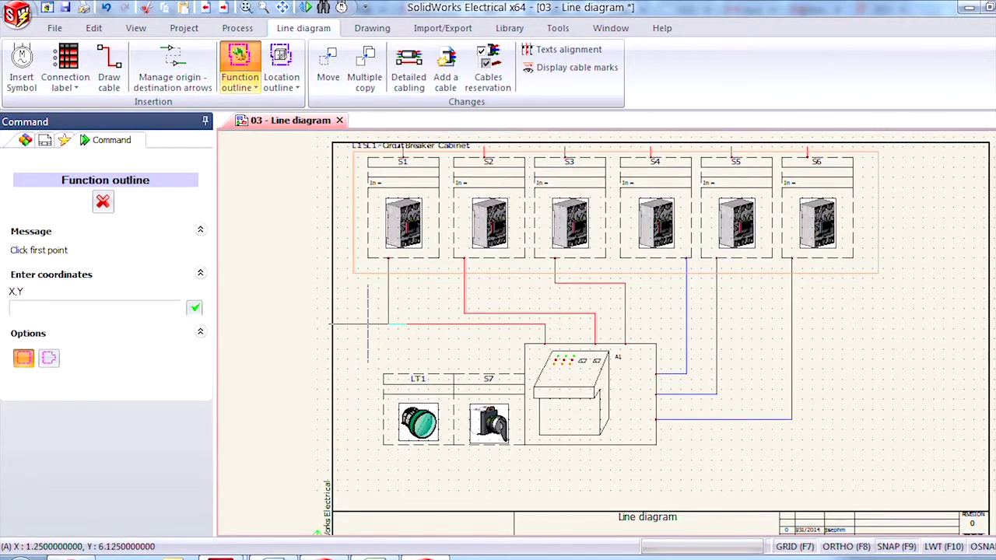
left_click(368, 324)
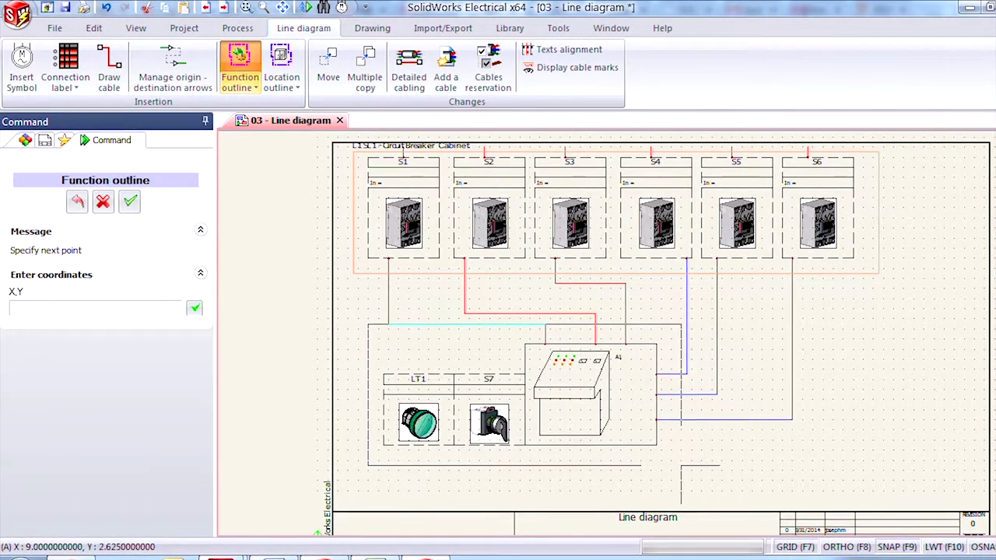
left_click(681, 465)
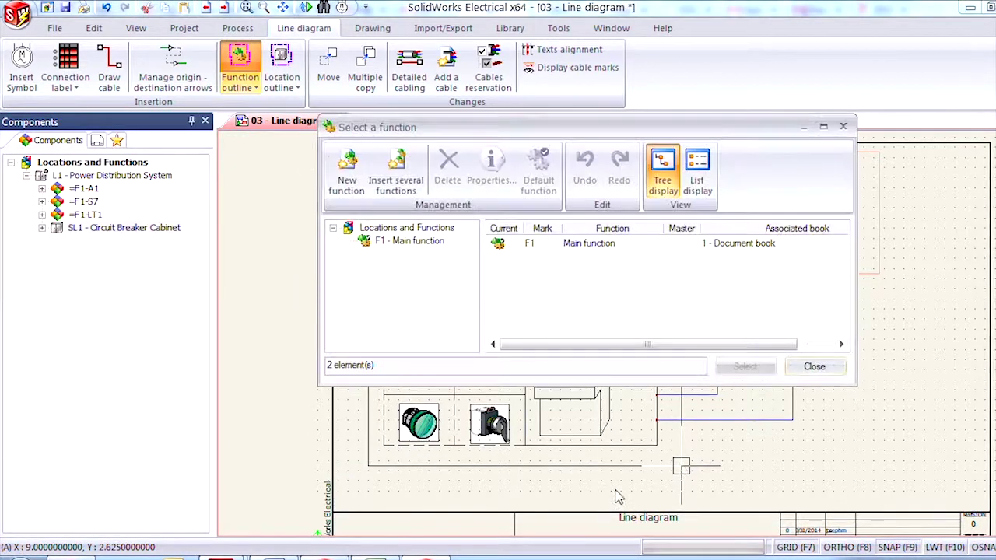
- Create a new 'For Control' function under Main function, apply it, and reassign the enclosed components
left_click(404, 243)
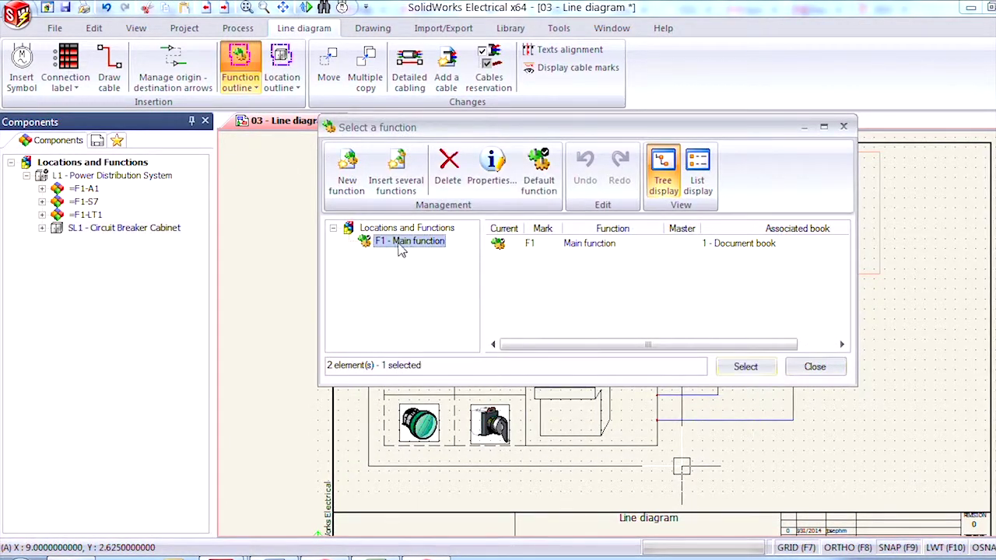
left_click(351, 185)
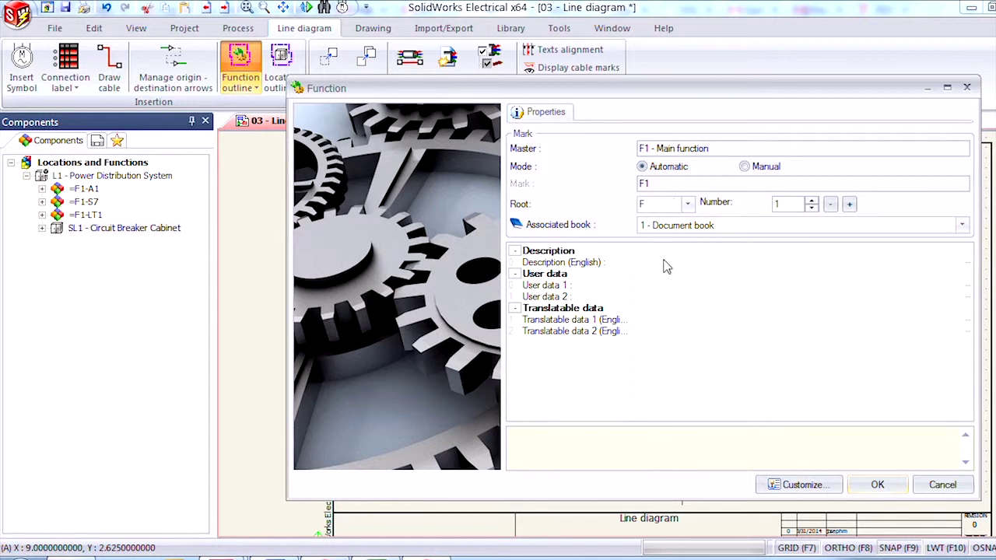
left_click(661, 262)
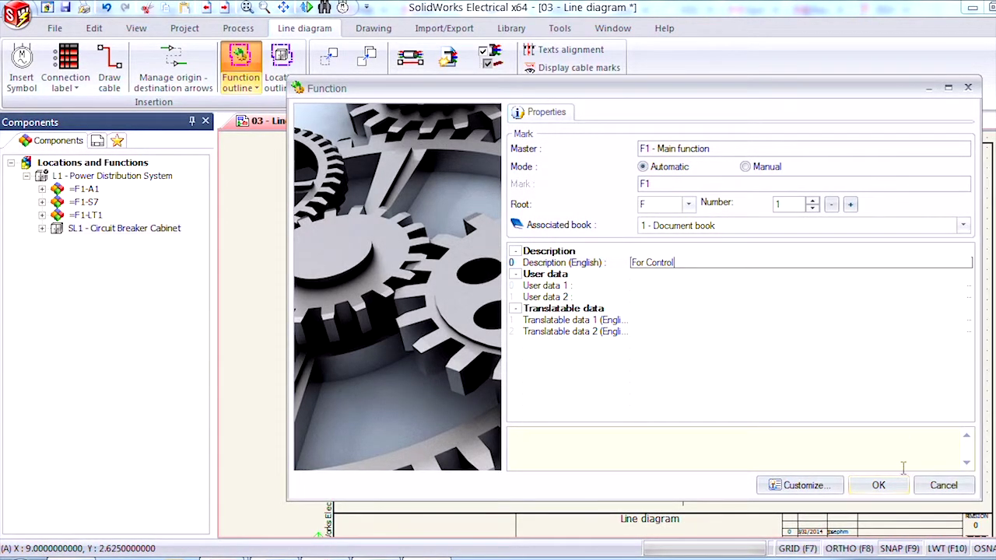
left_click(878, 485)
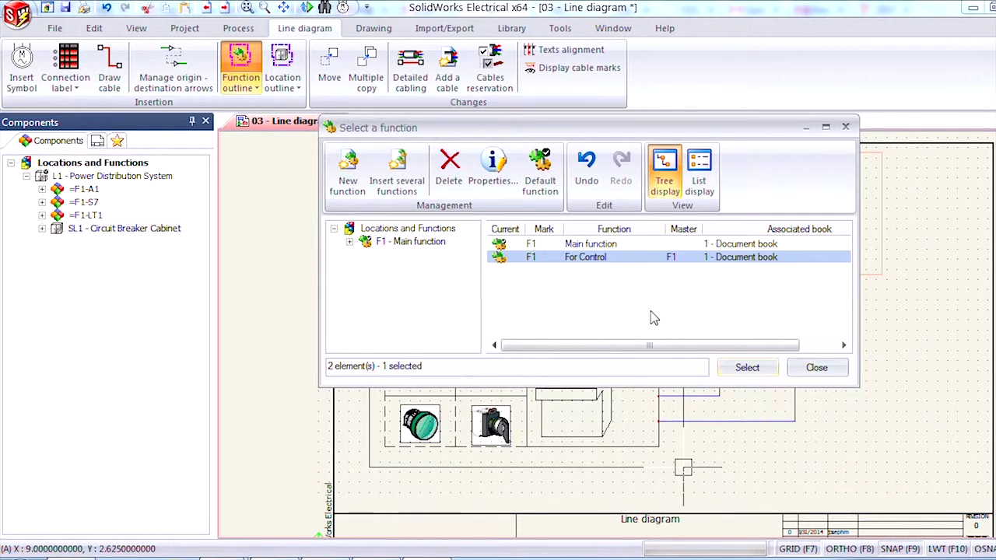
left_click(760, 375)
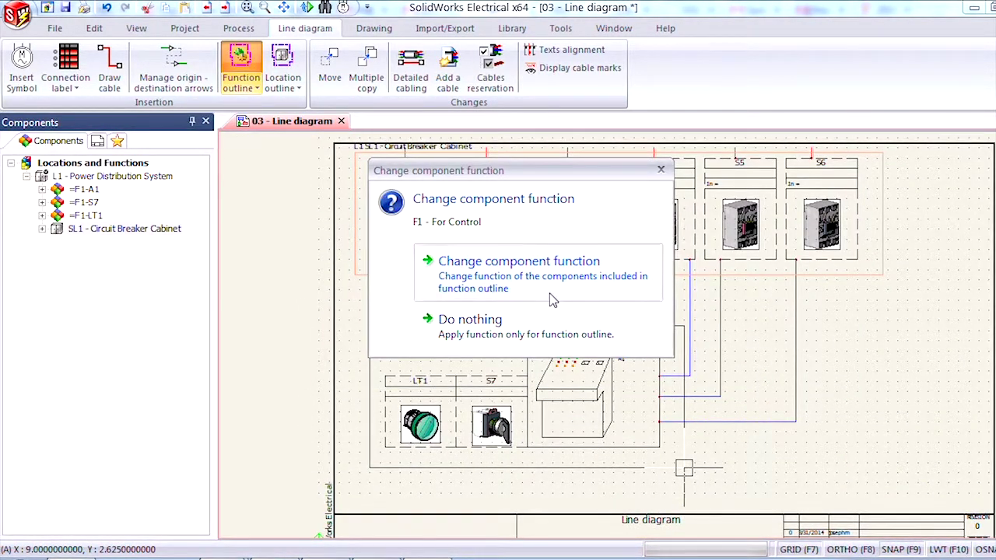
left_click(552, 295)
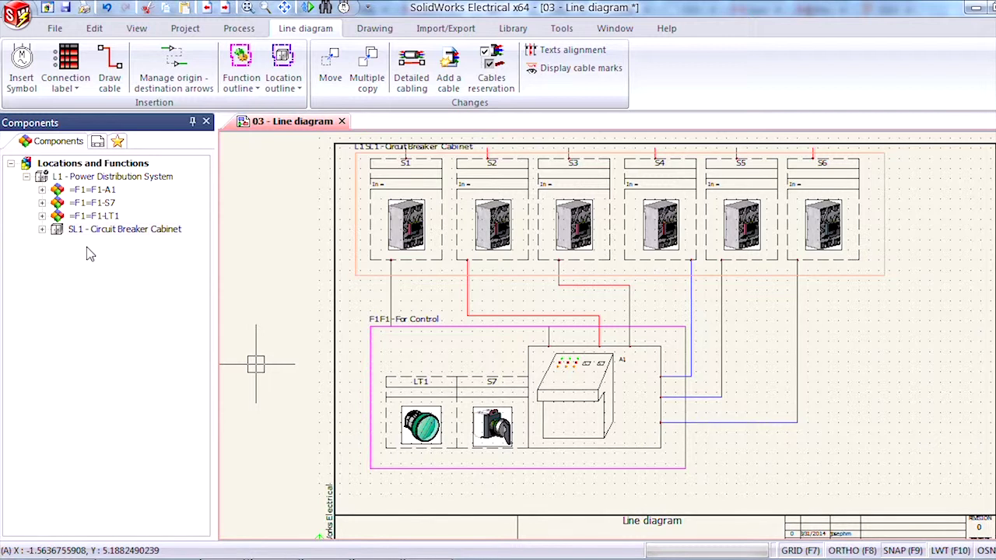
- Switch the project tree to Functions view and expand Main function and For Control to show A1, LT1, S7
right_click(107, 166)
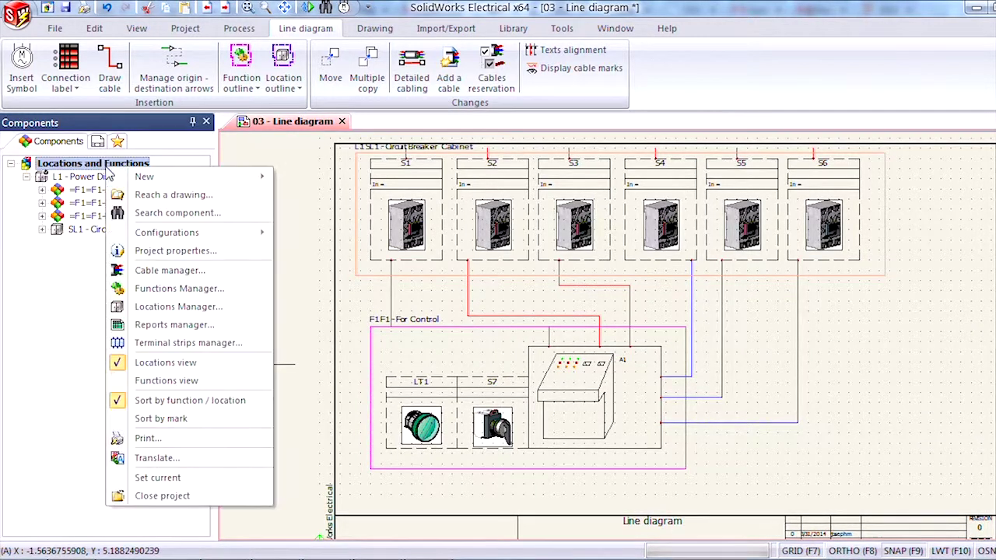
left_click(167, 380)
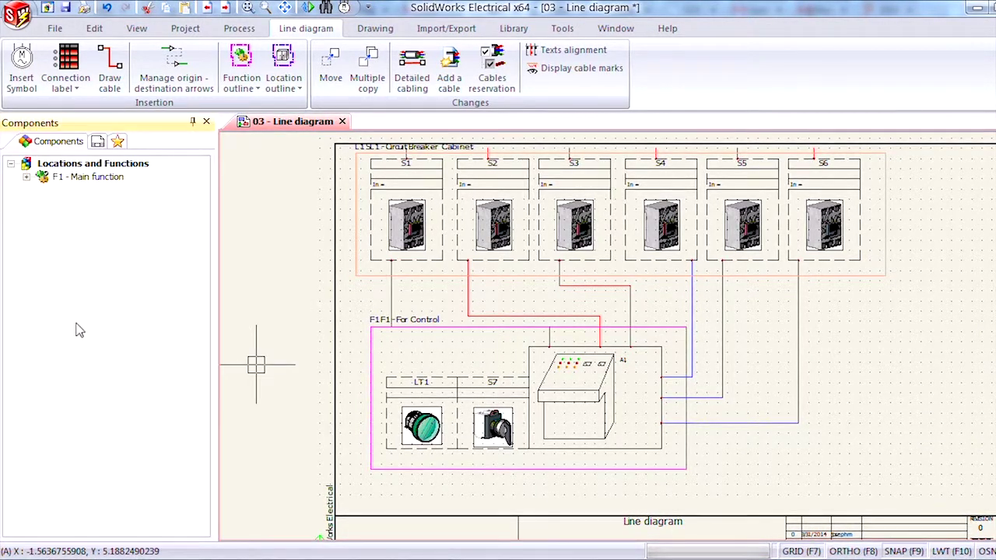
left_click(26, 177)
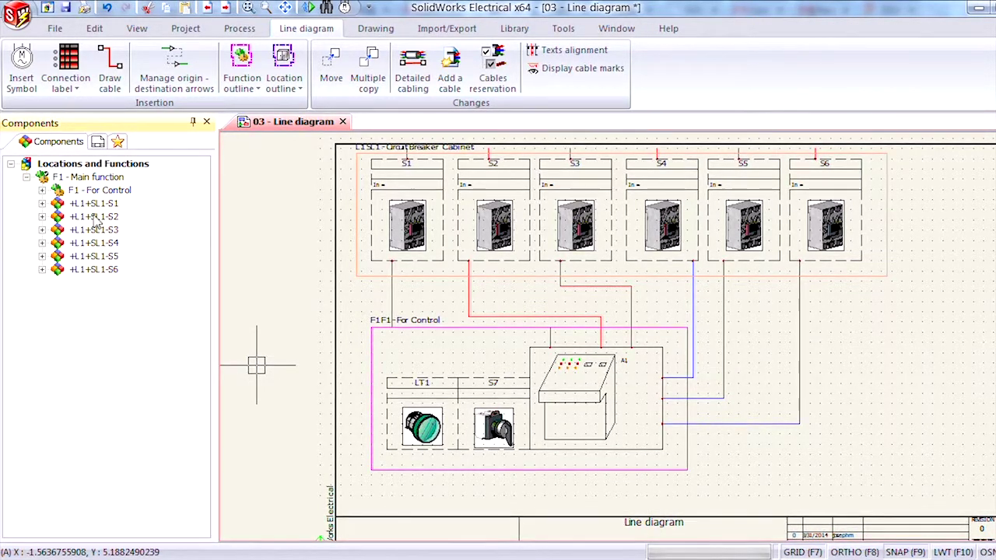
left_click(42, 190)
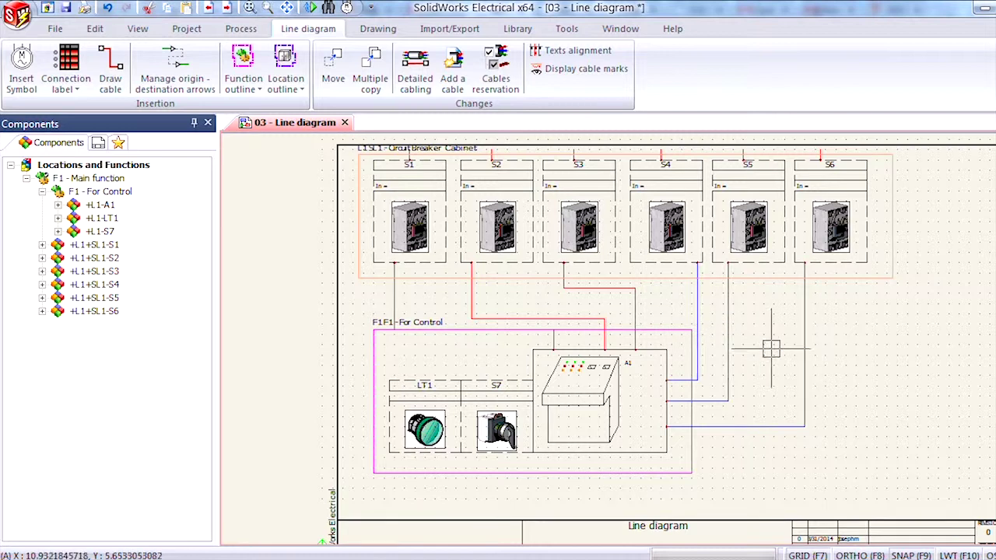
middle_click_drag(772, 342, 763, 356)
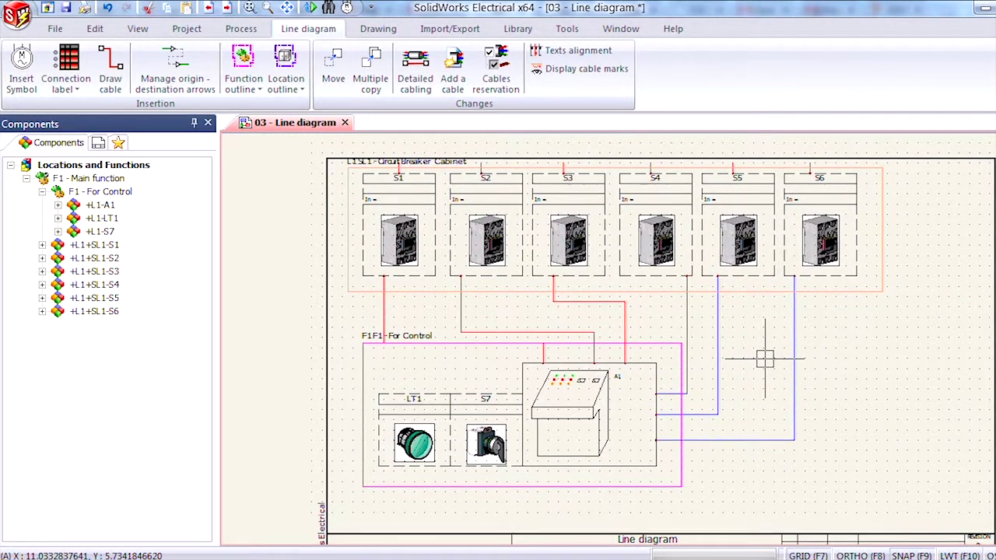
- Draw a location outline around the control components LT1, S7 and A1
left_click(285, 64)
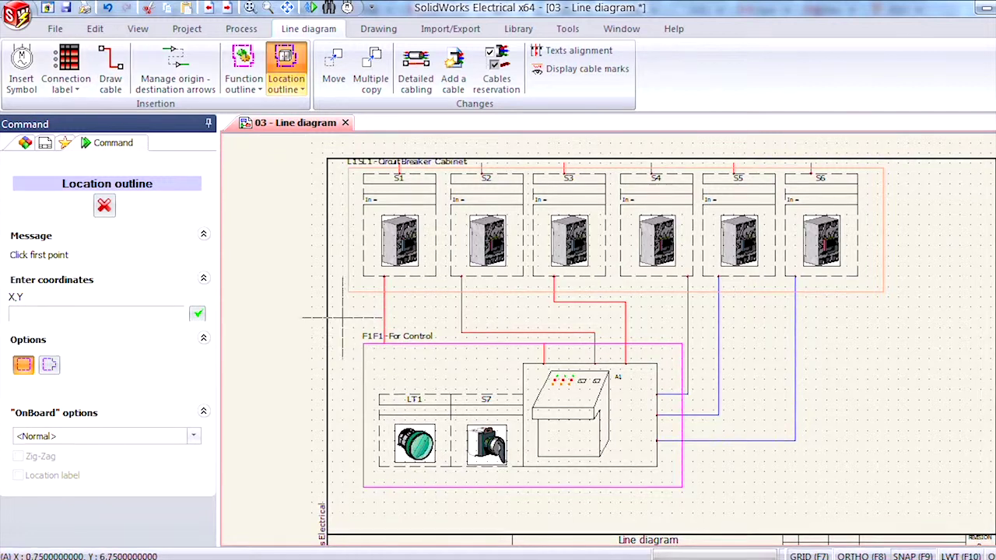
left_click(354, 318)
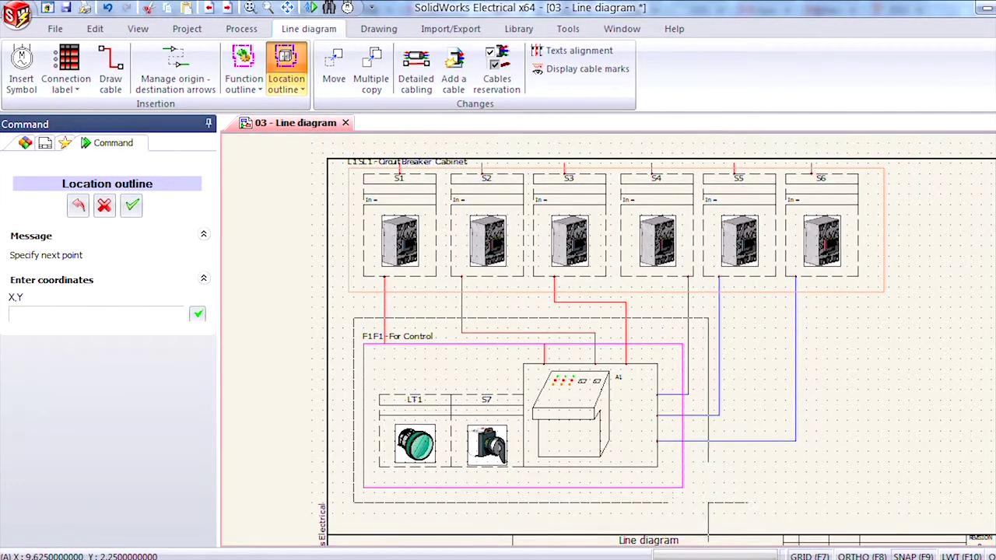
left_click(708, 502)
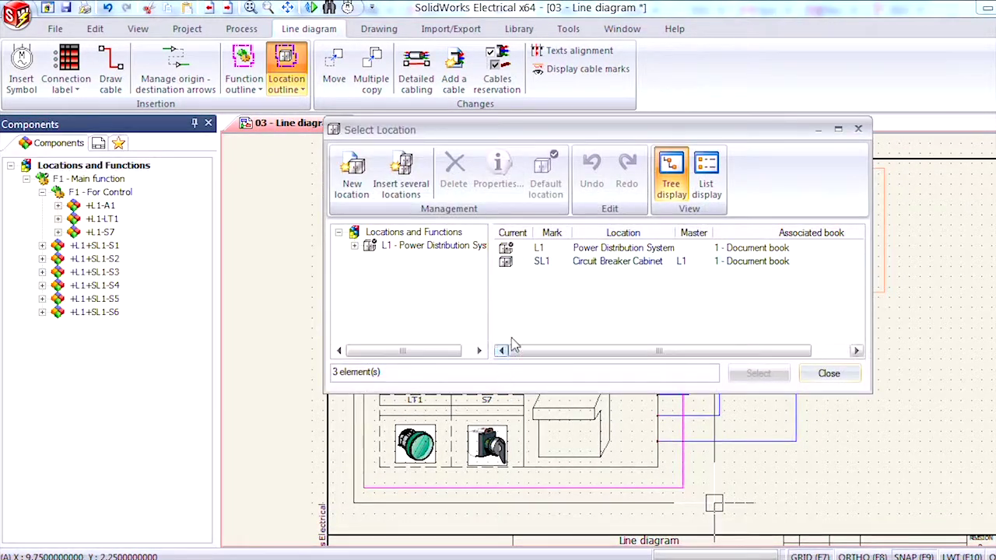
- Create a 'Control Room' location under Power Distribution System, apply it, and move the enclosed components into it
left_click(424, 245)
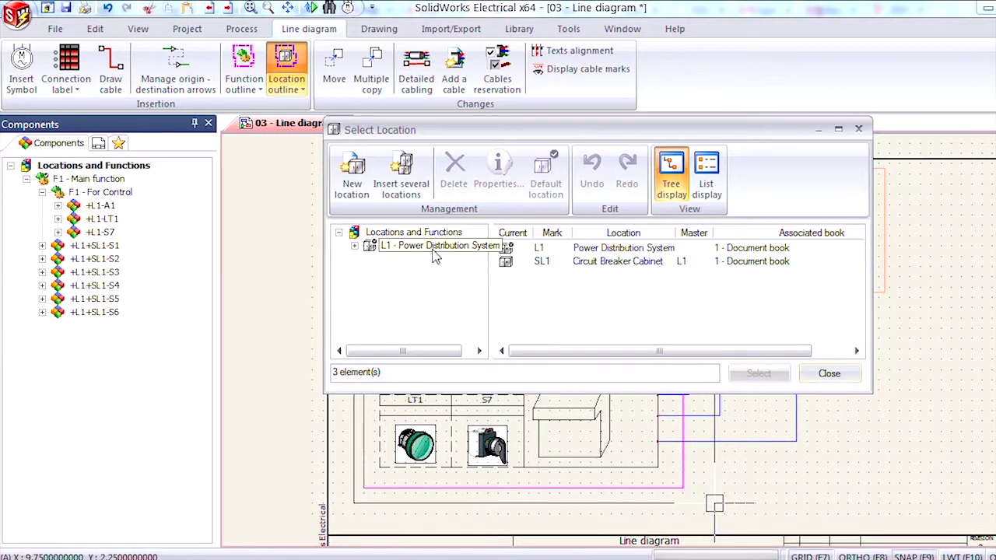
left_click(352, 173)
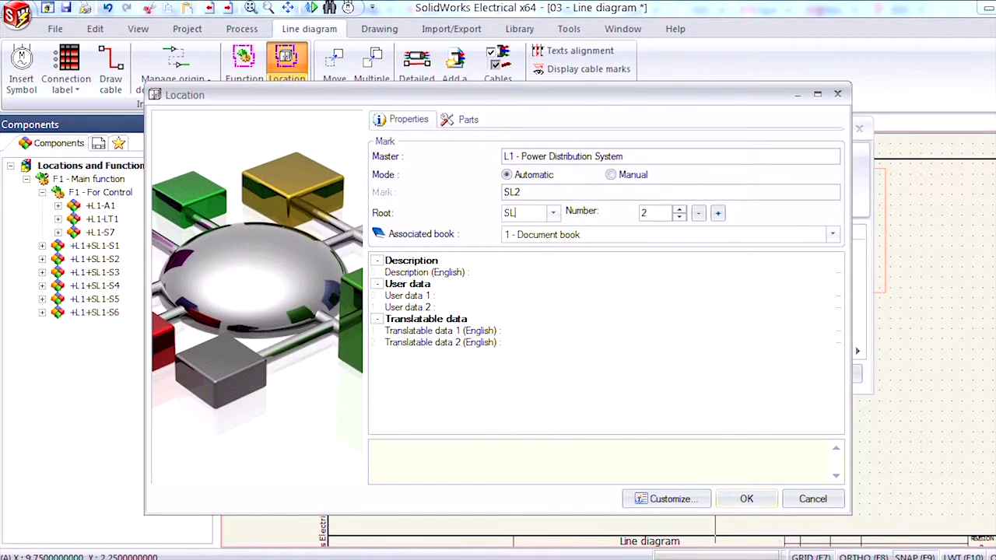
left_click(522, 218)
left_click(536, 274)
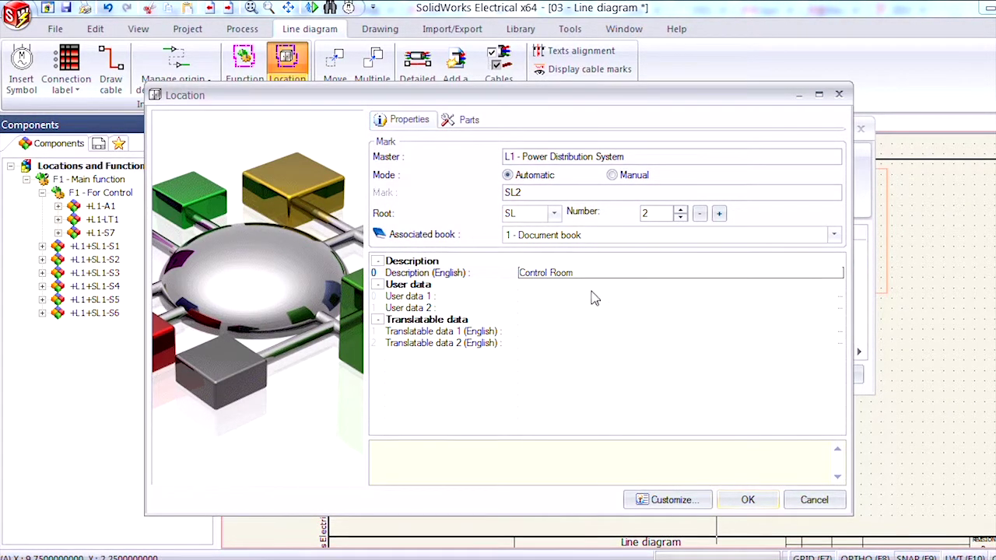
left_click(748, 500)
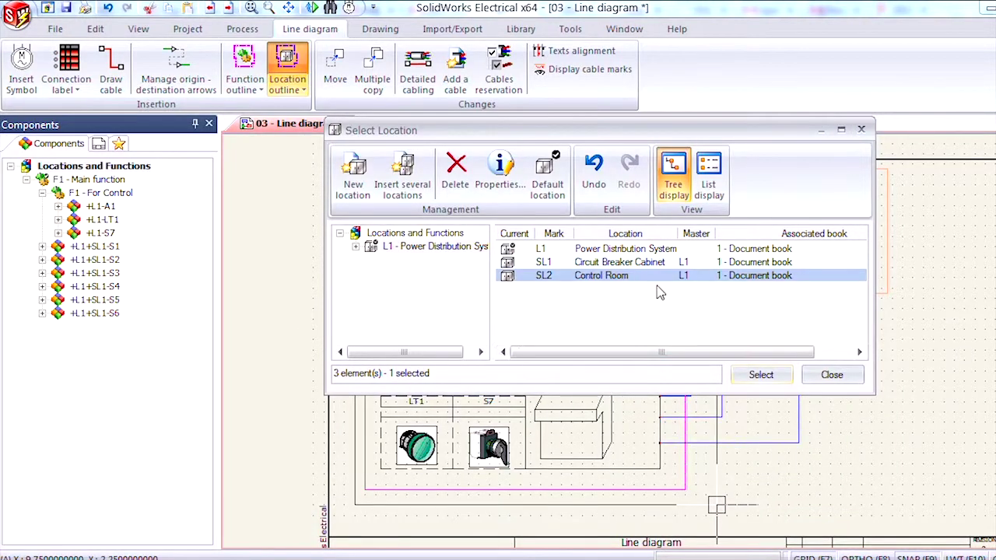
left_click(785, 379)
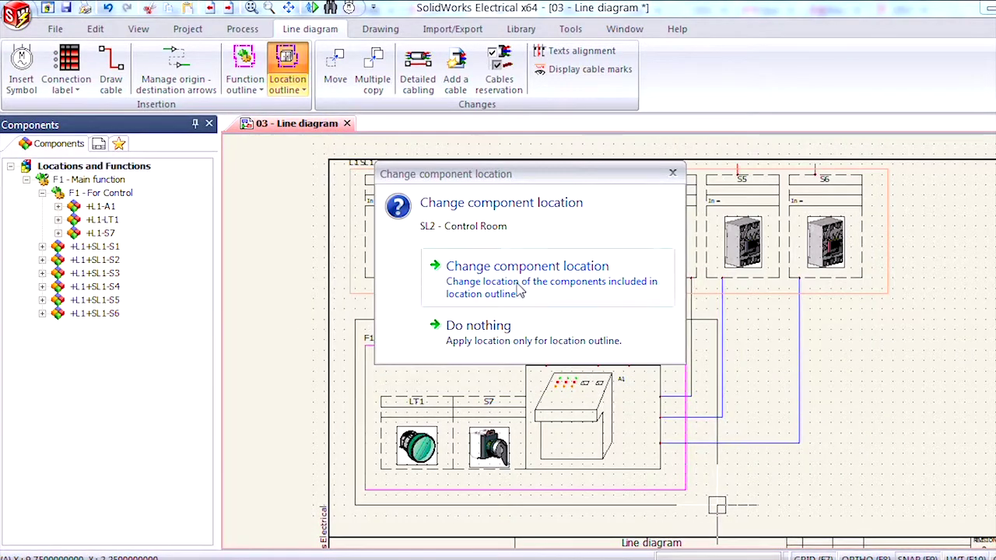
left_click(520, 290)
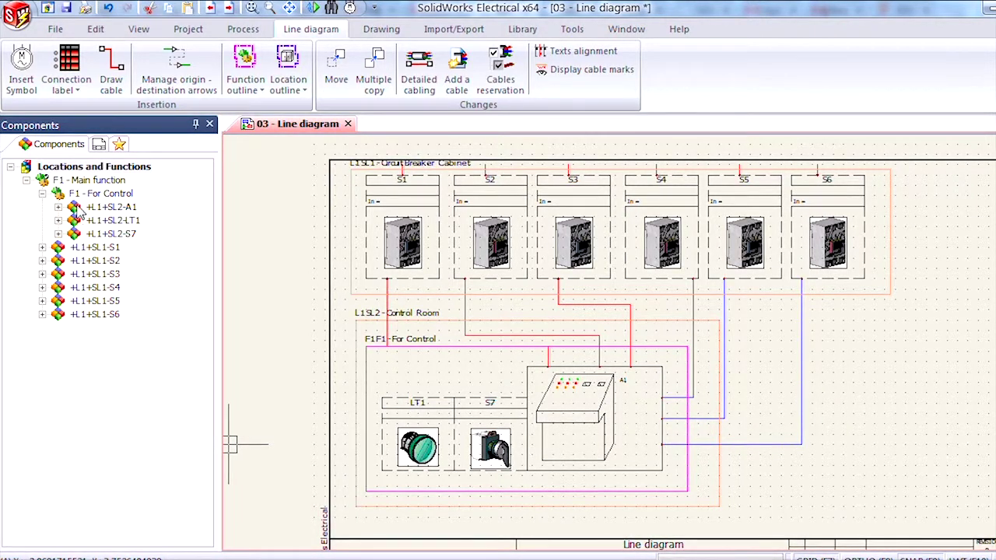
- Switch the project tree to Locations view and expand Power Distribution System and SL2 - Control Room
right_click(84, 167)
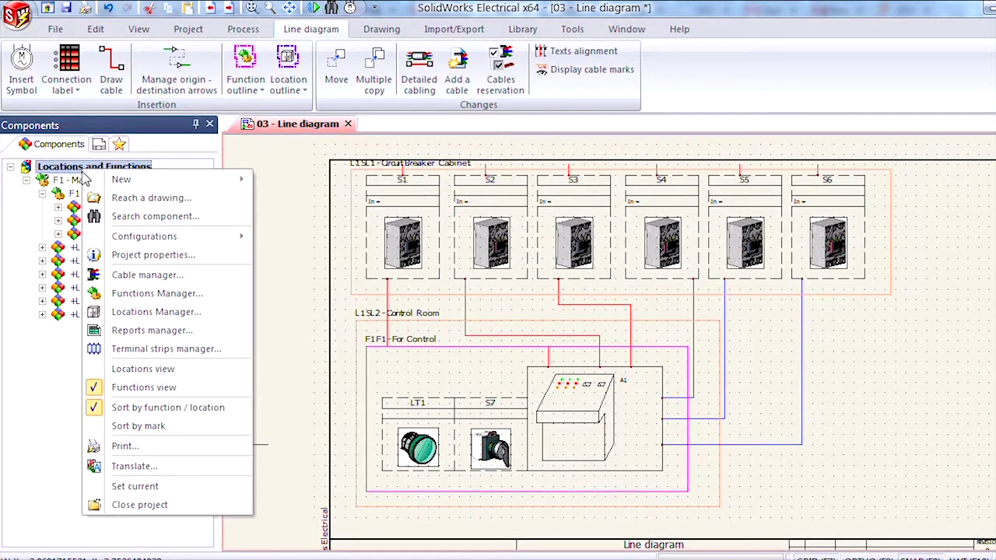
left_click(148, 370)
left_click(26, 180)
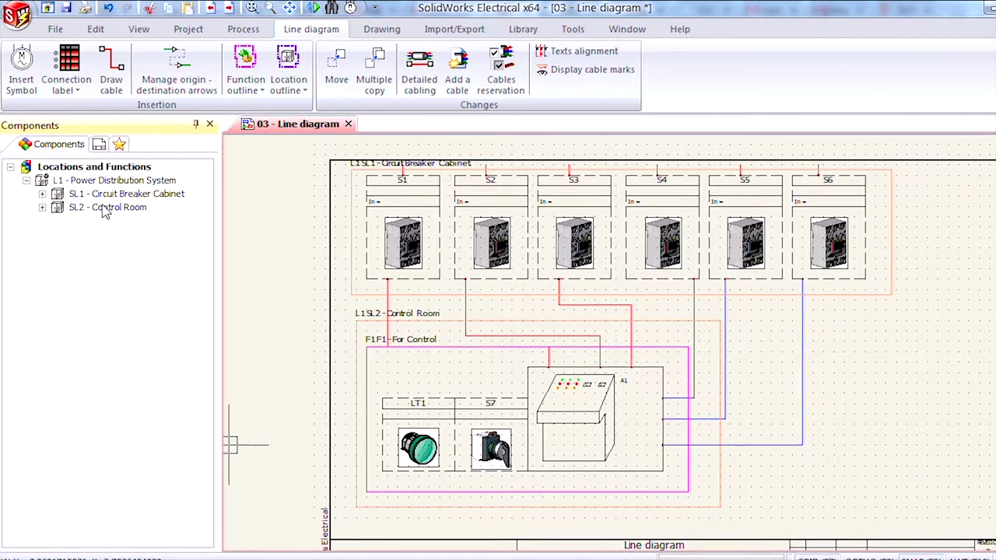
left_click(42, 208)
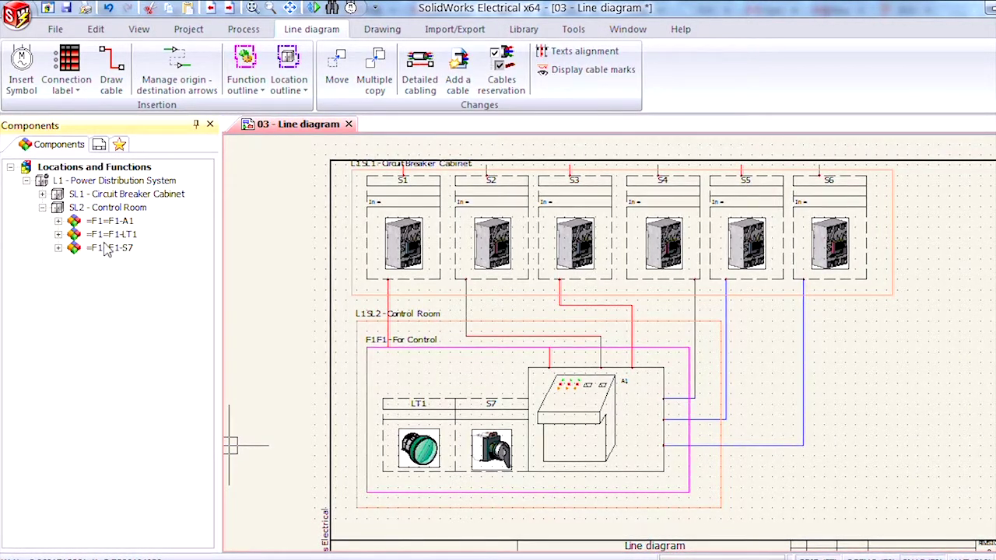